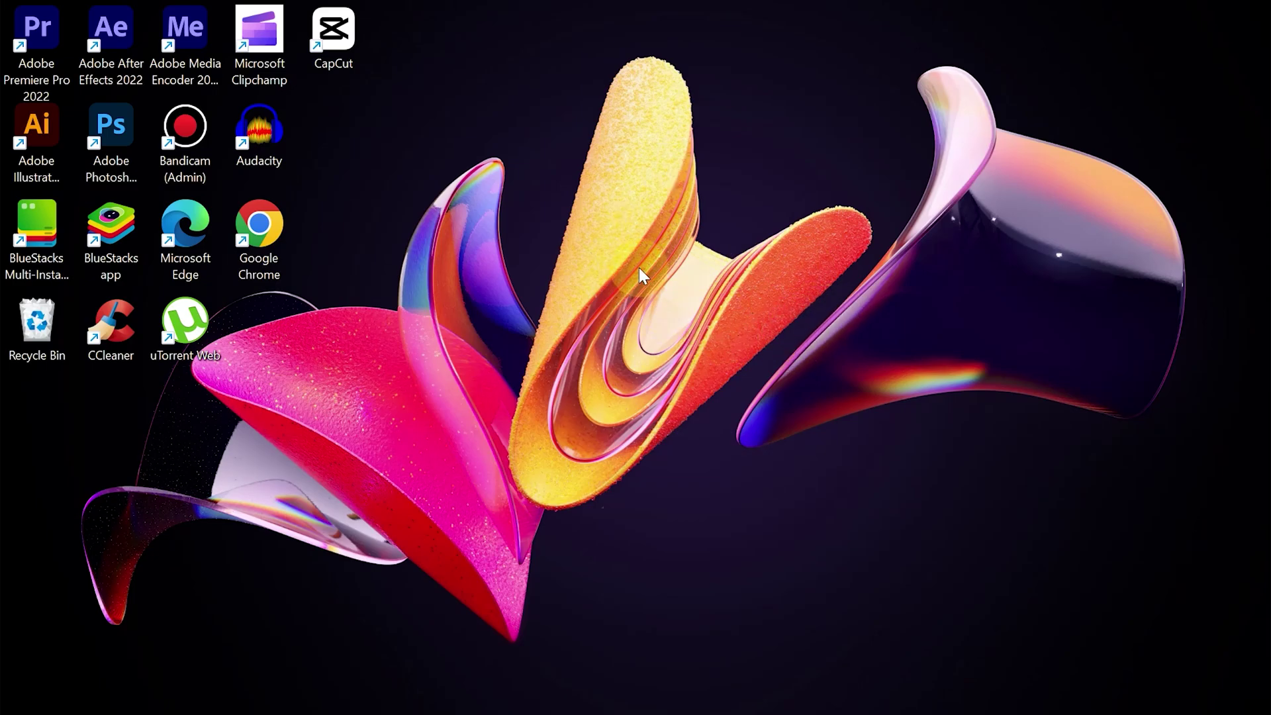
Try launching AMD Software: Adrenalin Edition from the desktop menu and dismiss the driver incompatibility warning
right_click(655, 263)
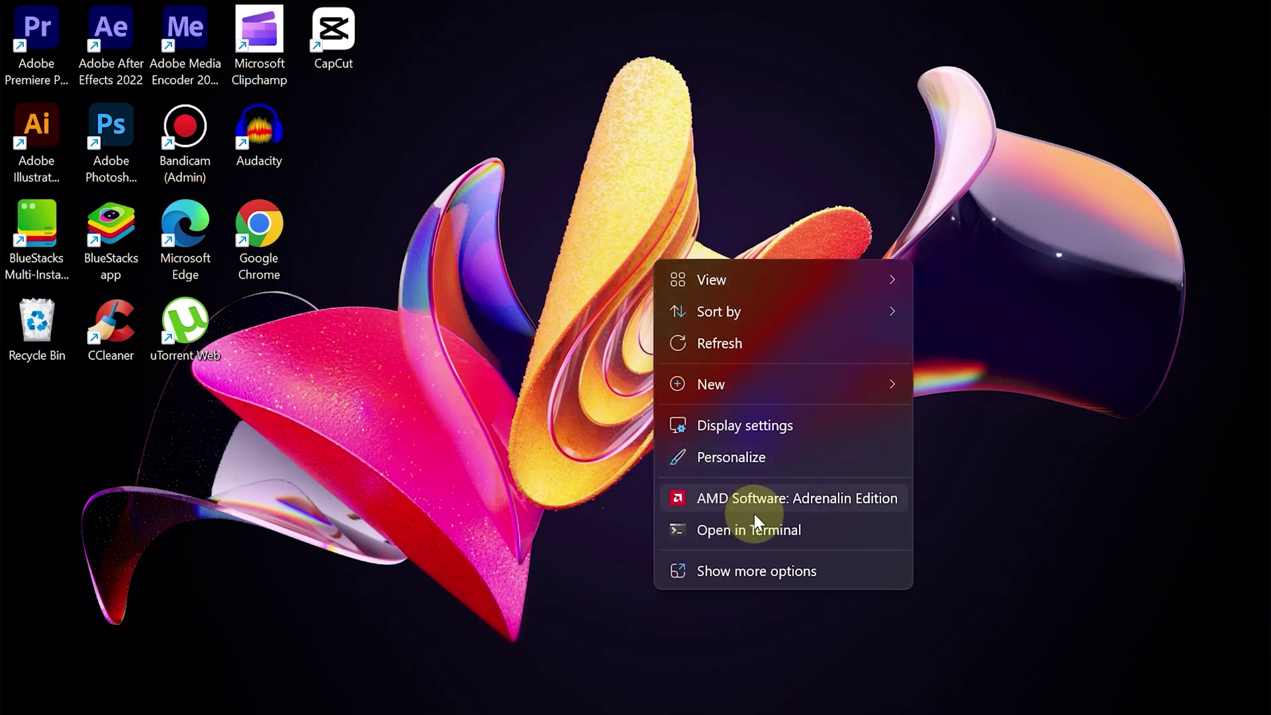
left_click(774, 497)
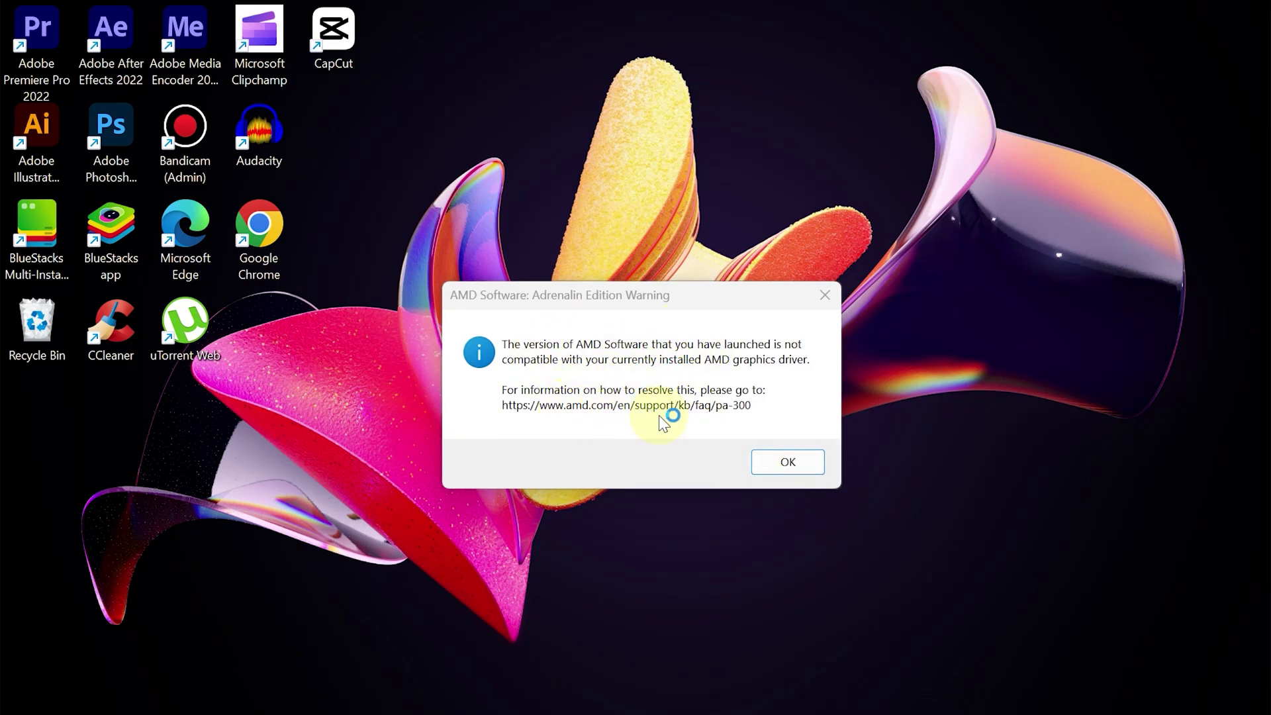
left_click(782, 460)
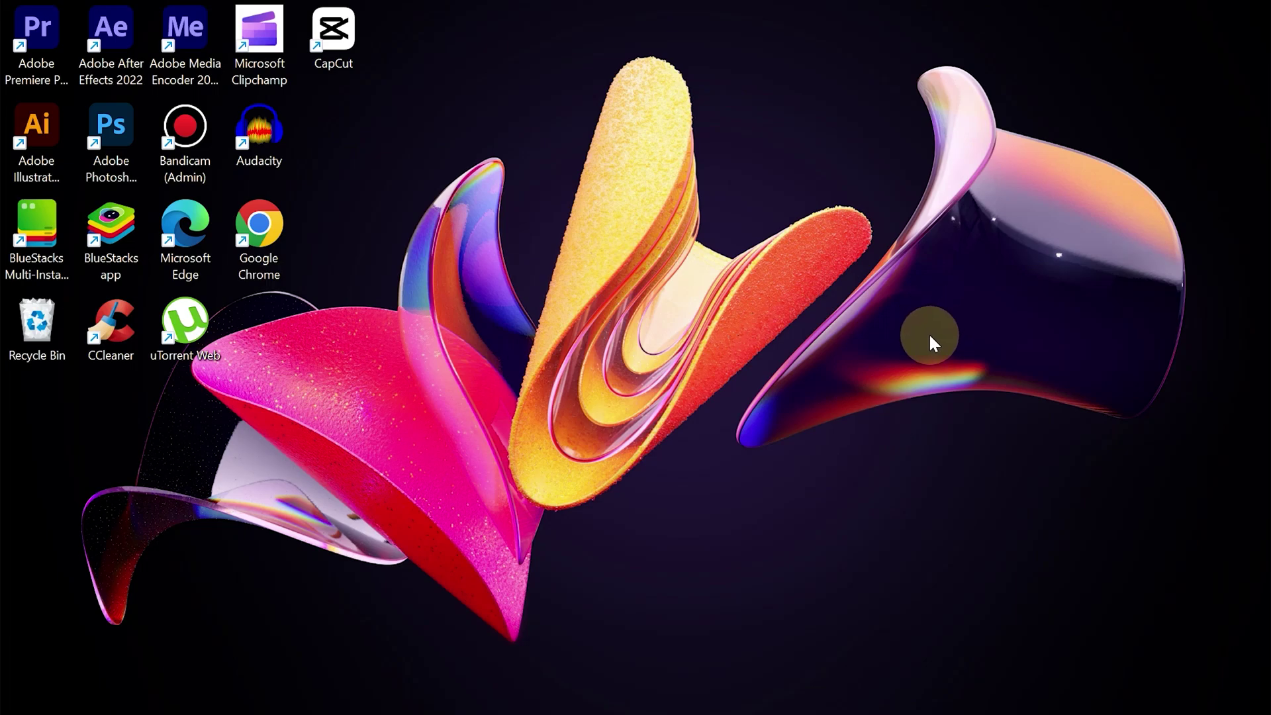
In Device Manager, expand Display adapters and bring up the AMD Radeon (TM) Graphics context menu
mouse_move(613, 695)
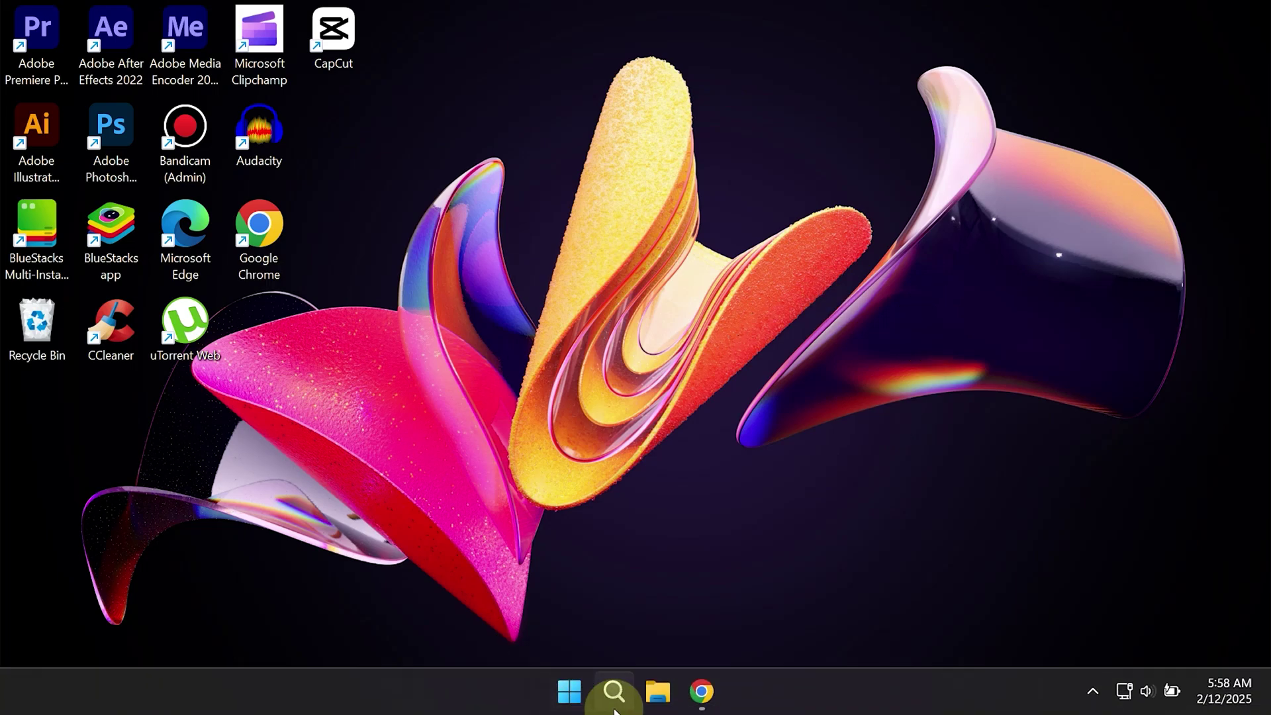
right_click(568, 706)
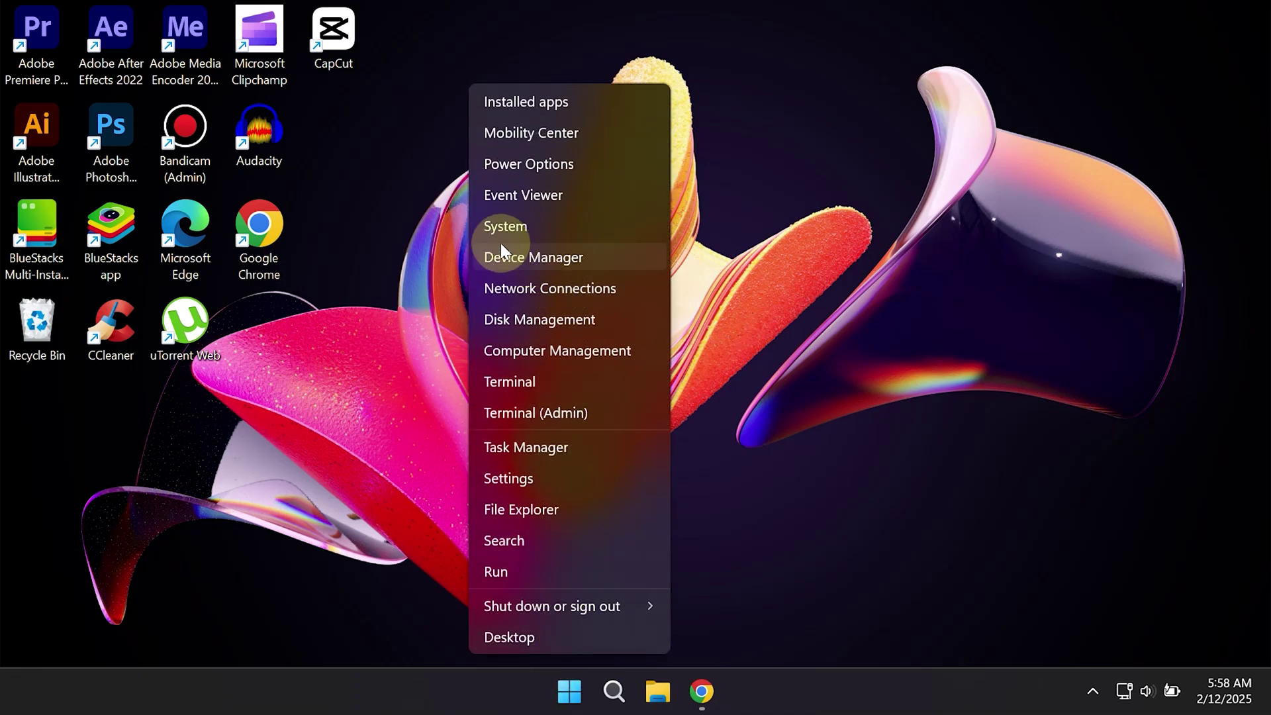
left_click(542, 264)
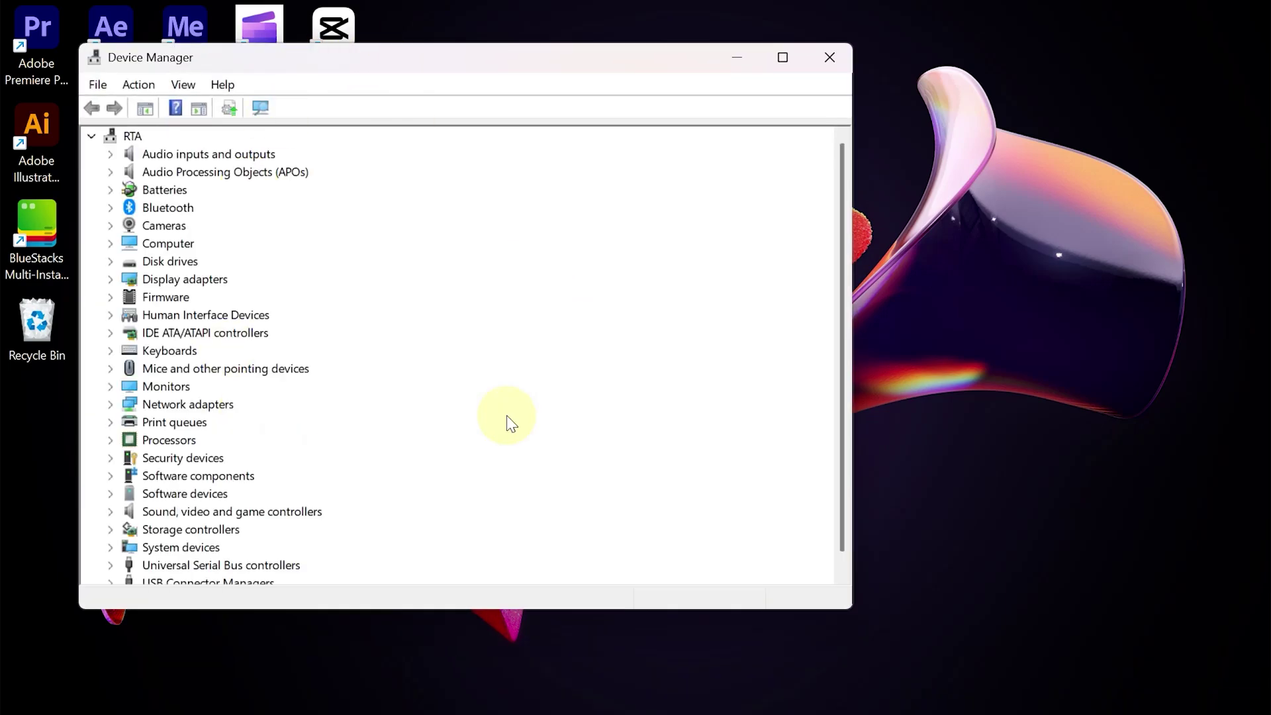
left_click(192, 279)
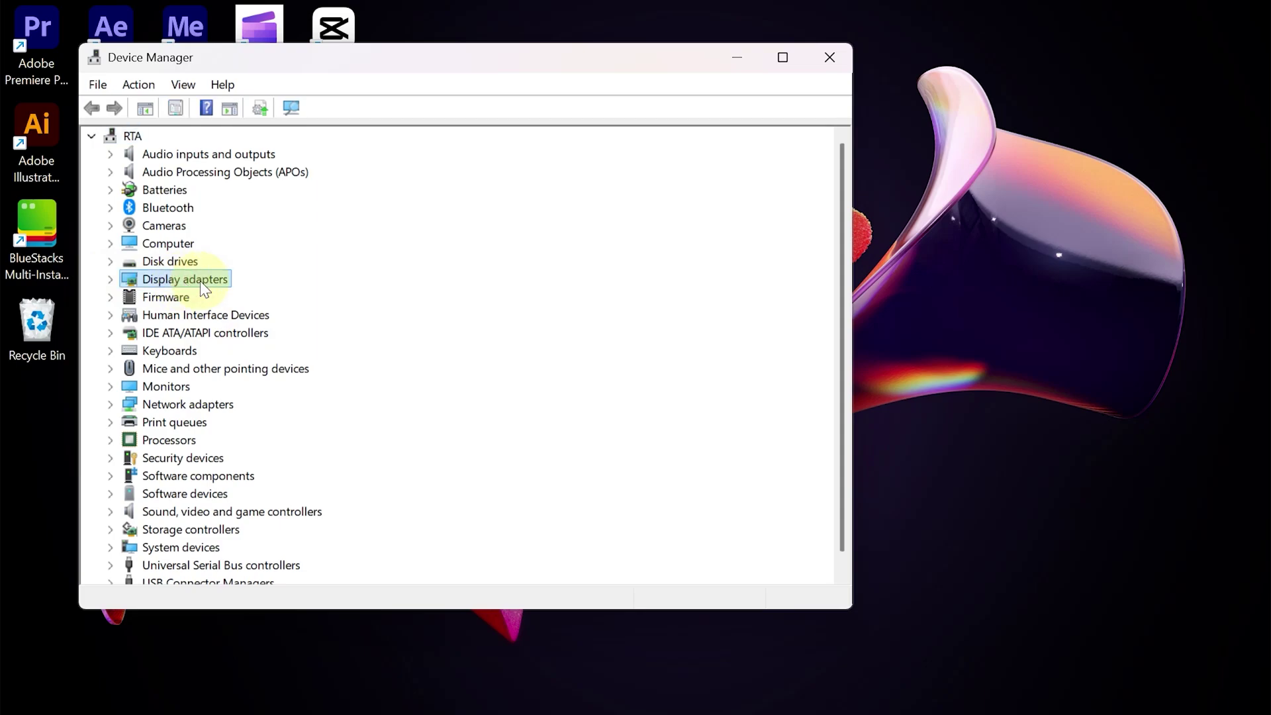
left_click(111, 279)
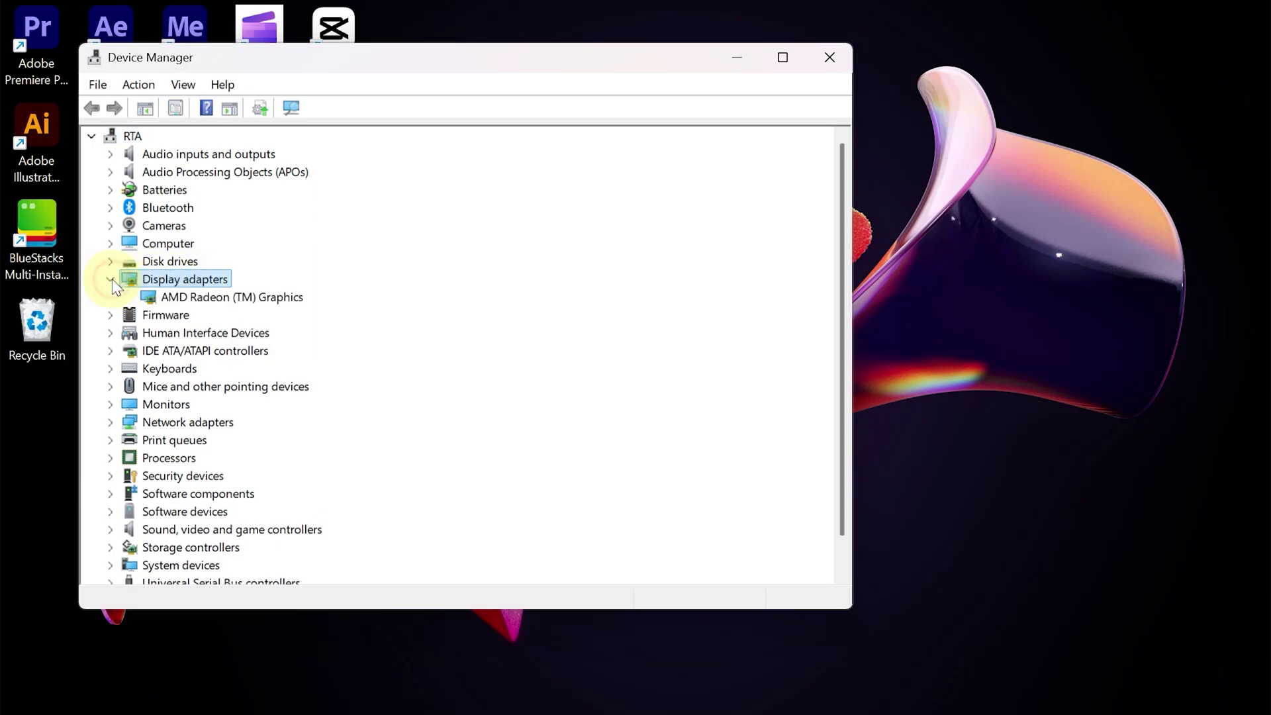
left_click(185, 299)
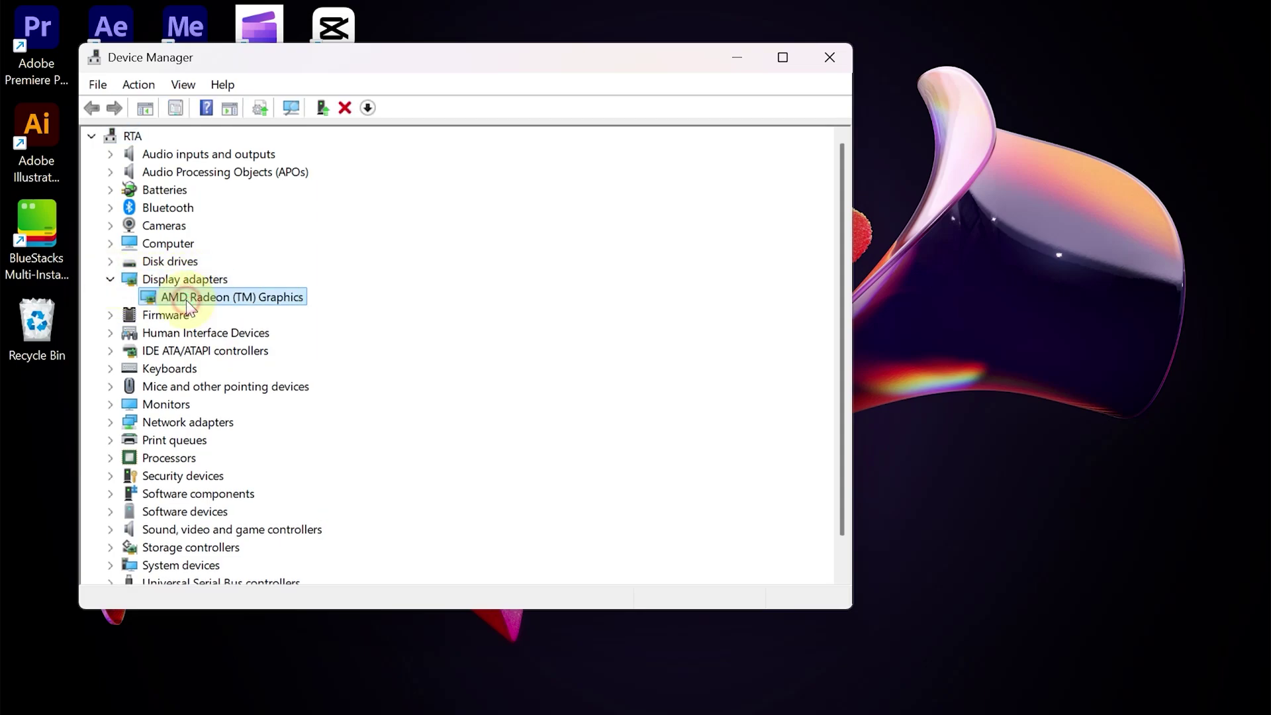
right_click(229, 301)
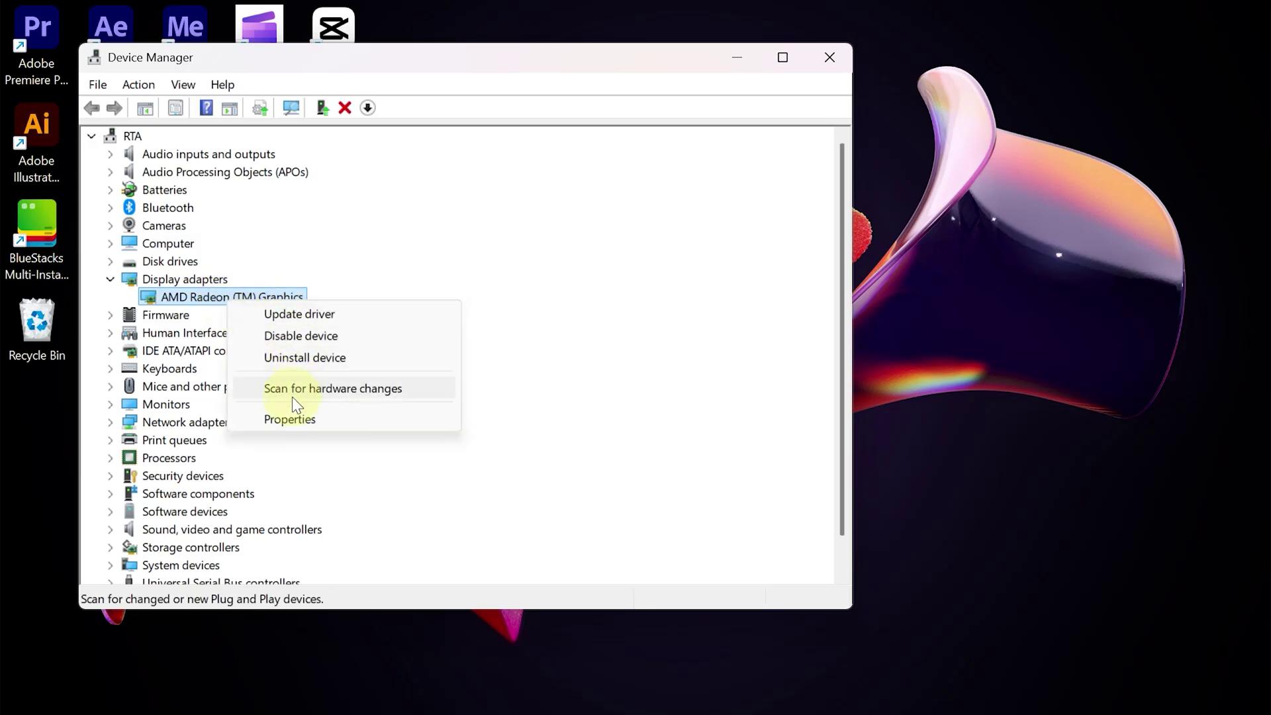
Roll back the AMD Radeon (TM) Graphics driver, citing 'My apps don't work with this driver'
left_click(323, 421)
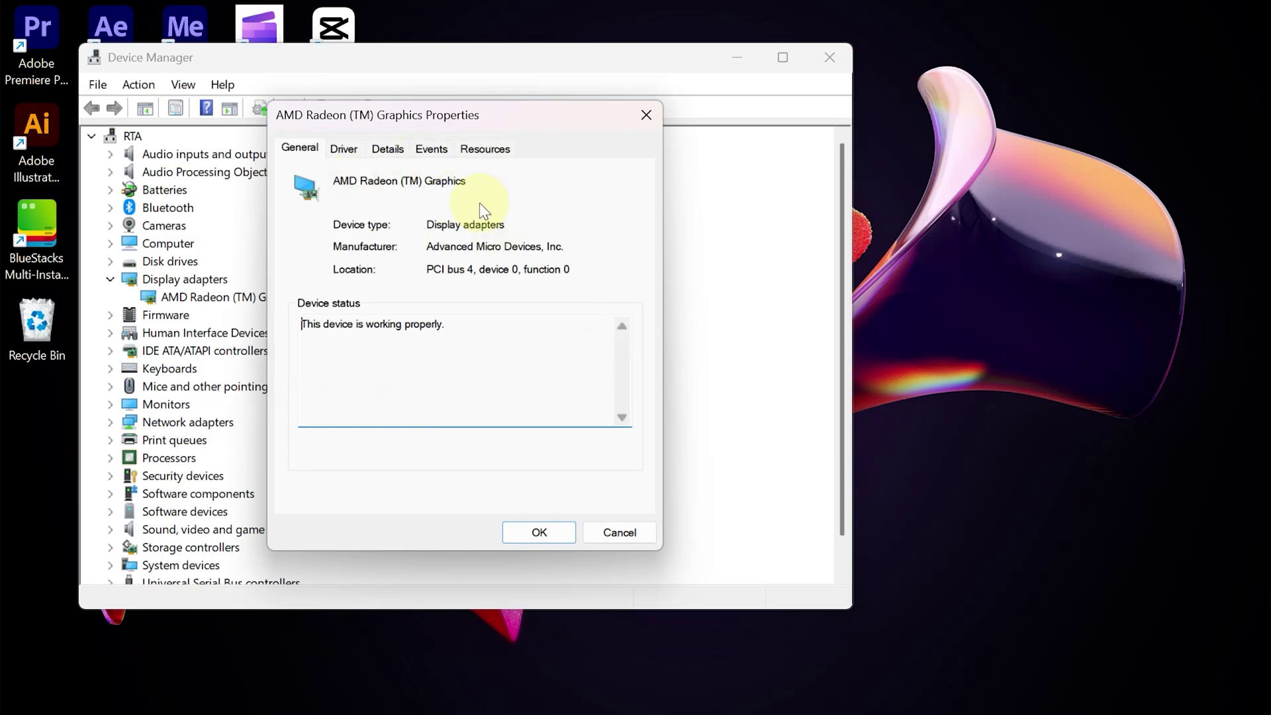
left_click(347, 147)
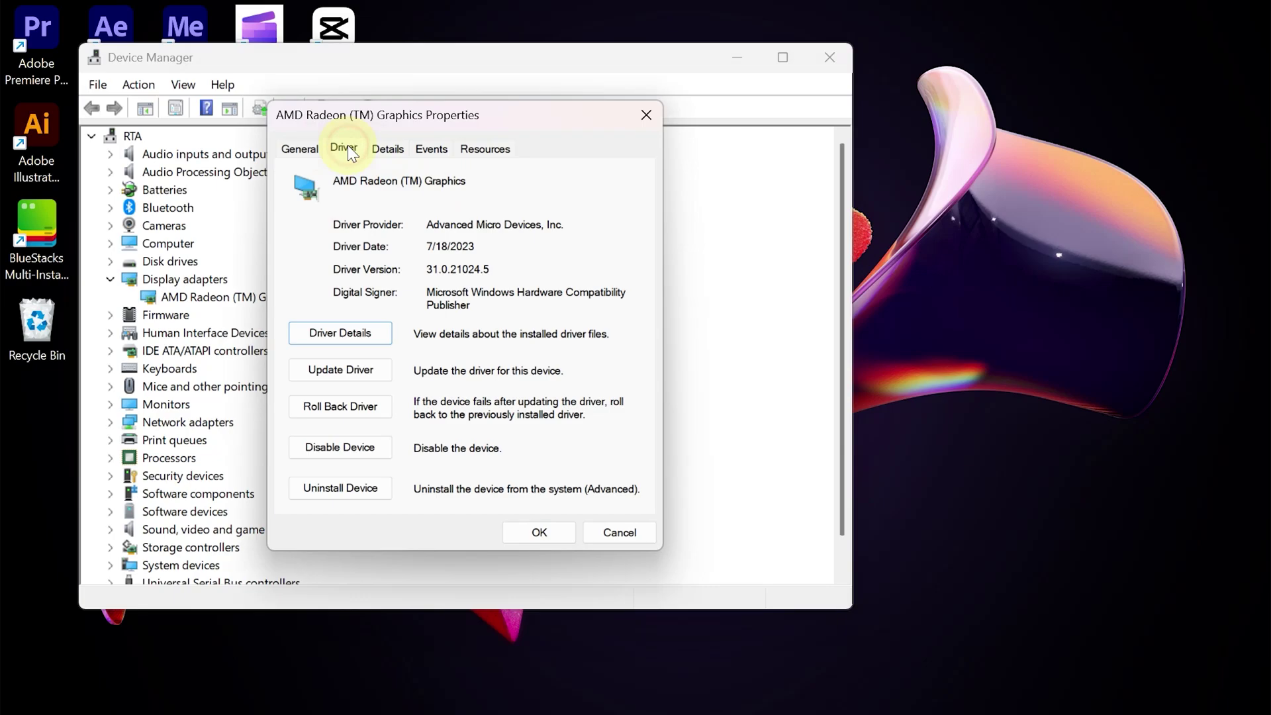
left_click(357, 407)
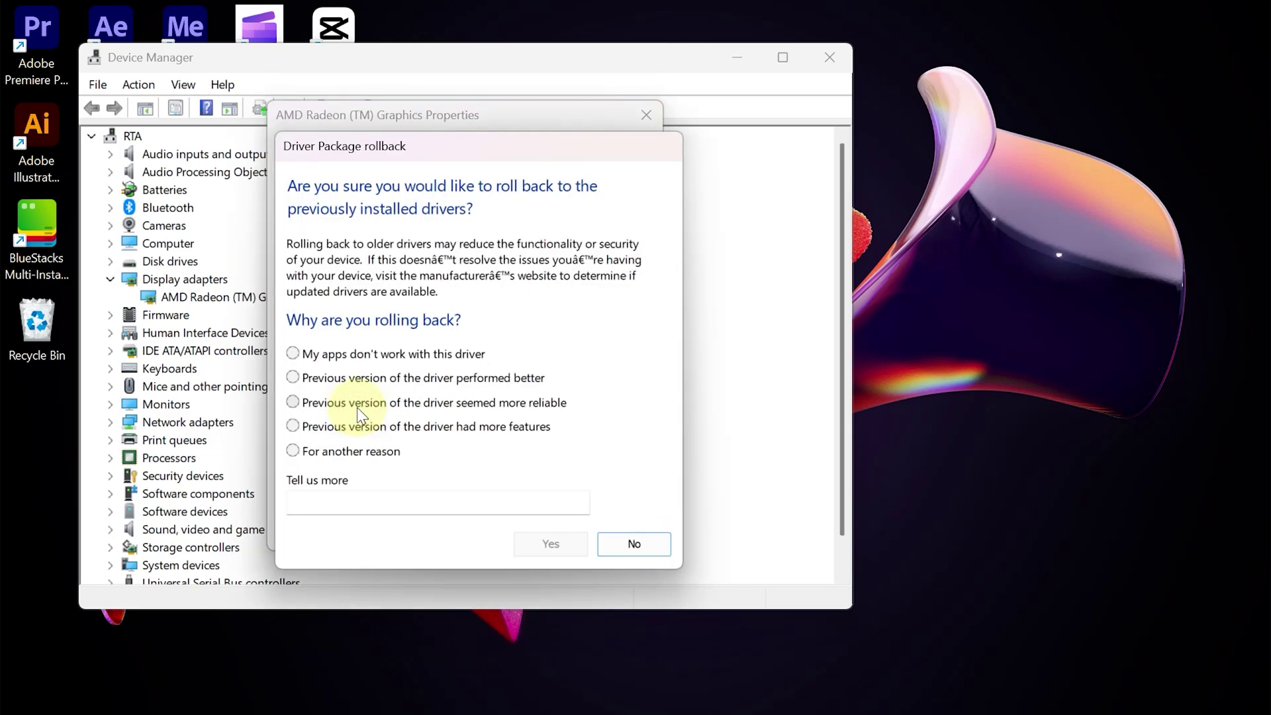
left_click(298, 355)
Confirm the rollback, then relaunch AMD Software from the desktop and dismiss the incompatibility warning again
left_click(547, 543)
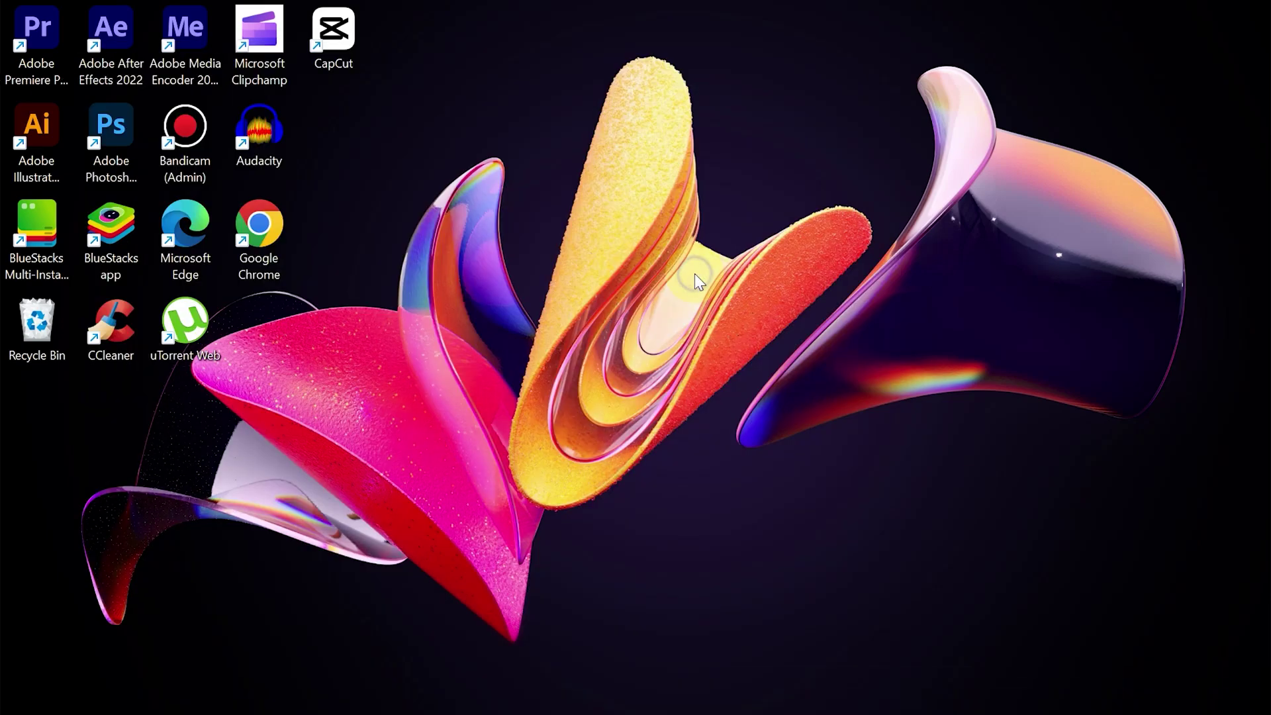
right_click(694, 273)
left_click(879, 547)
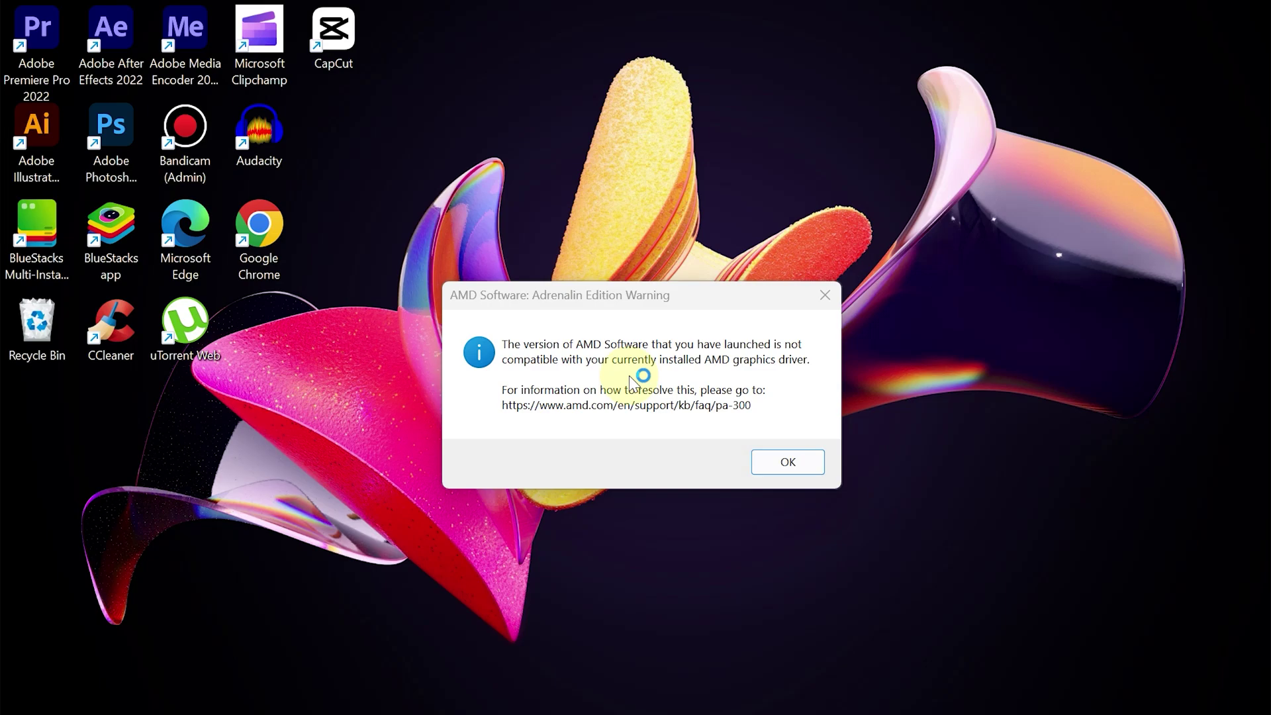
left_click(776, 461)
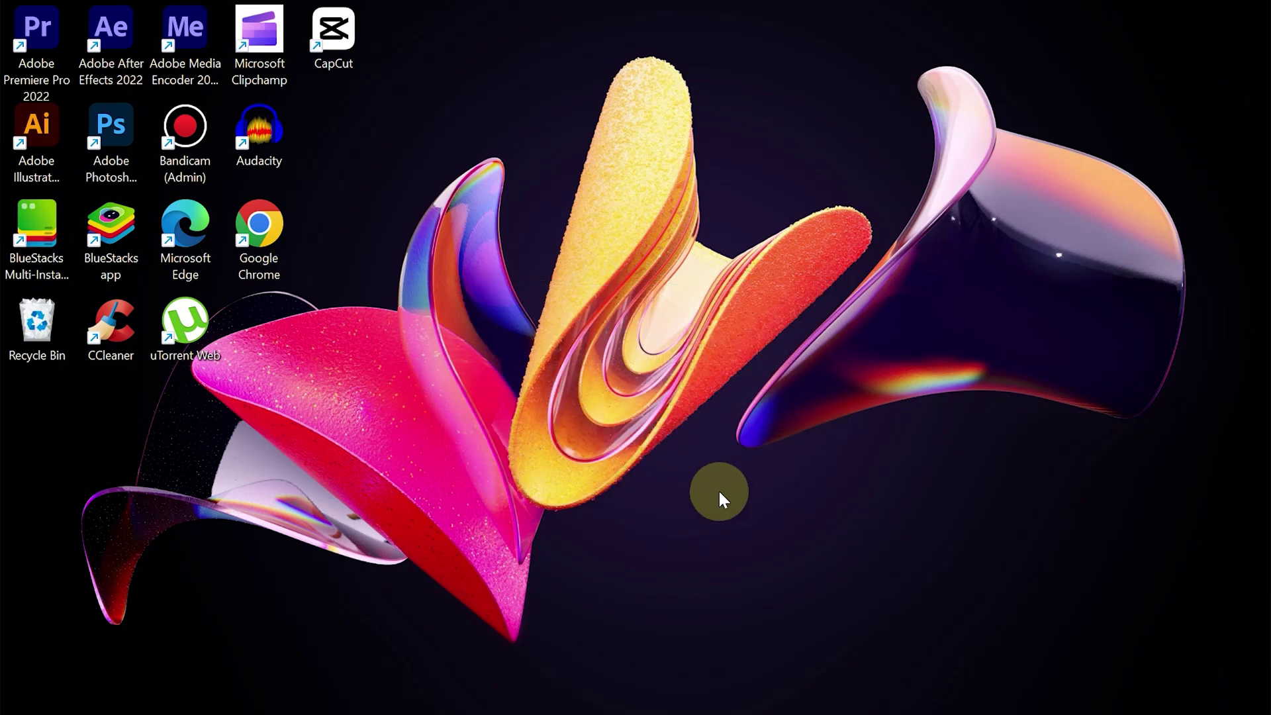
Download the amd-software-adrenalin-edition-24.12.1 Windows installer from AMD's Drivers and Support page in Chrome
double_click(278, 271)
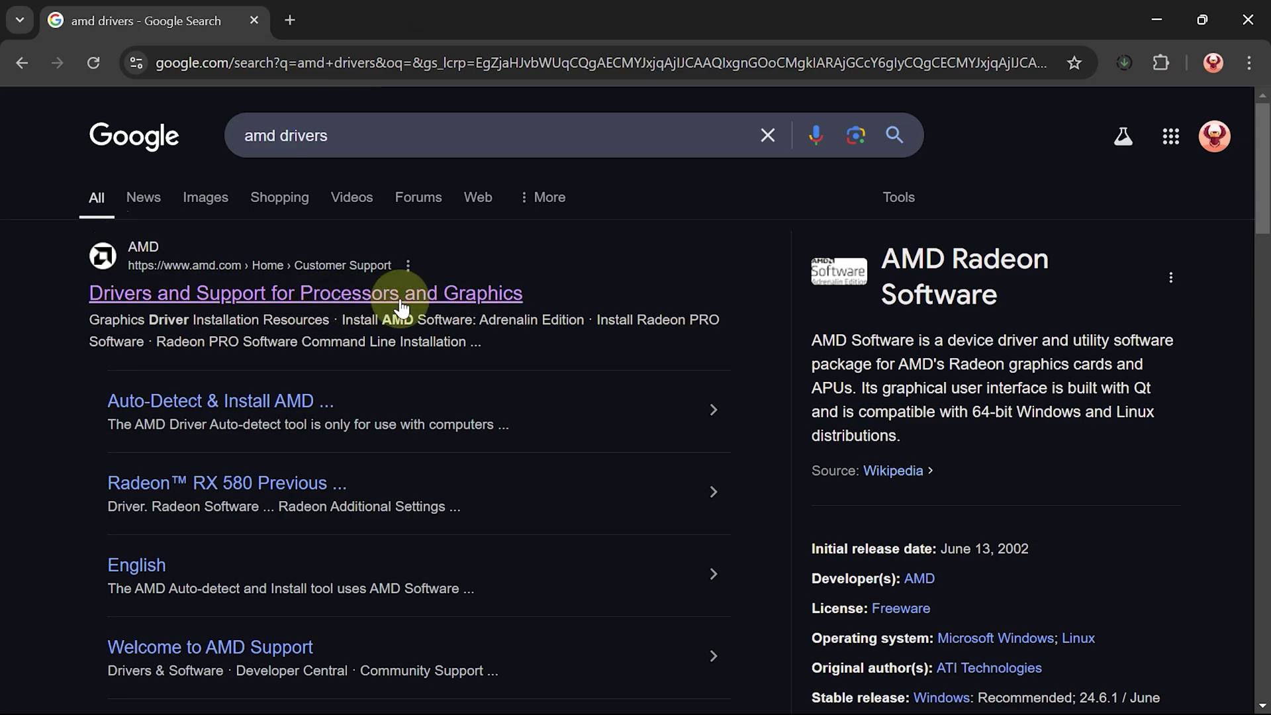
left_click(355, 306)
scroll(325, 456, "down", 5)
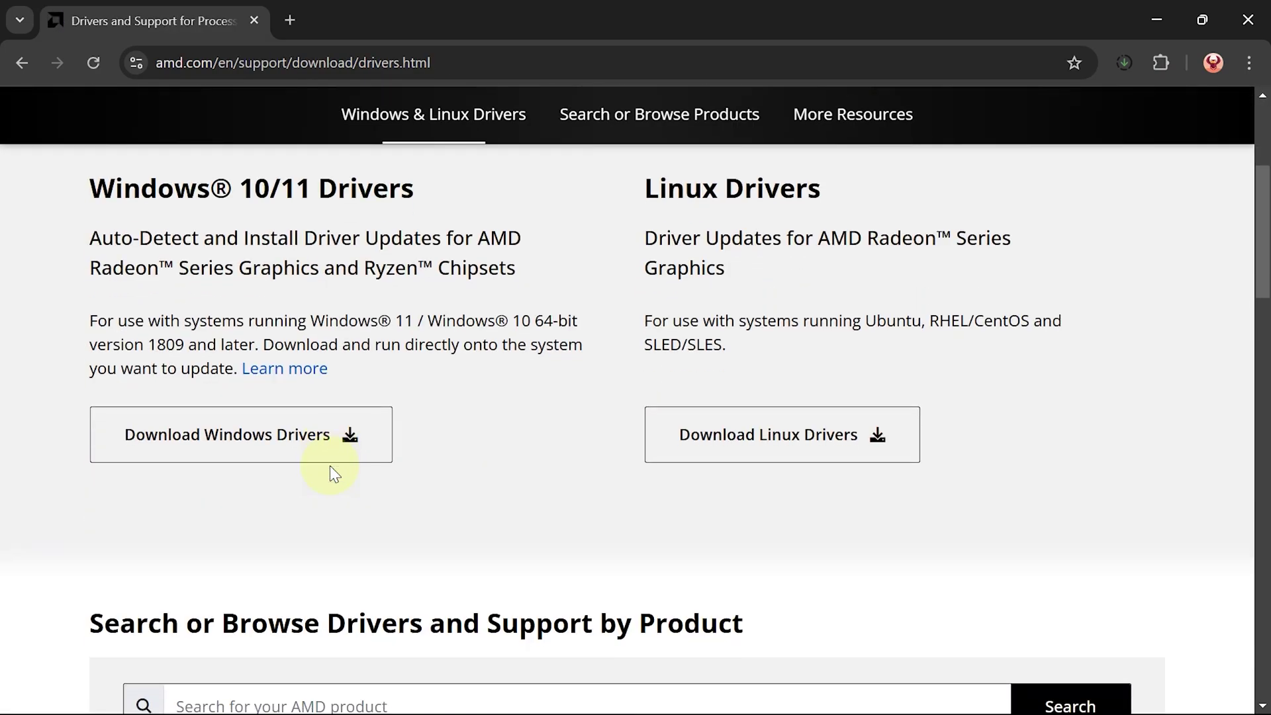
left_click_drag(85, 196, 467, 196)
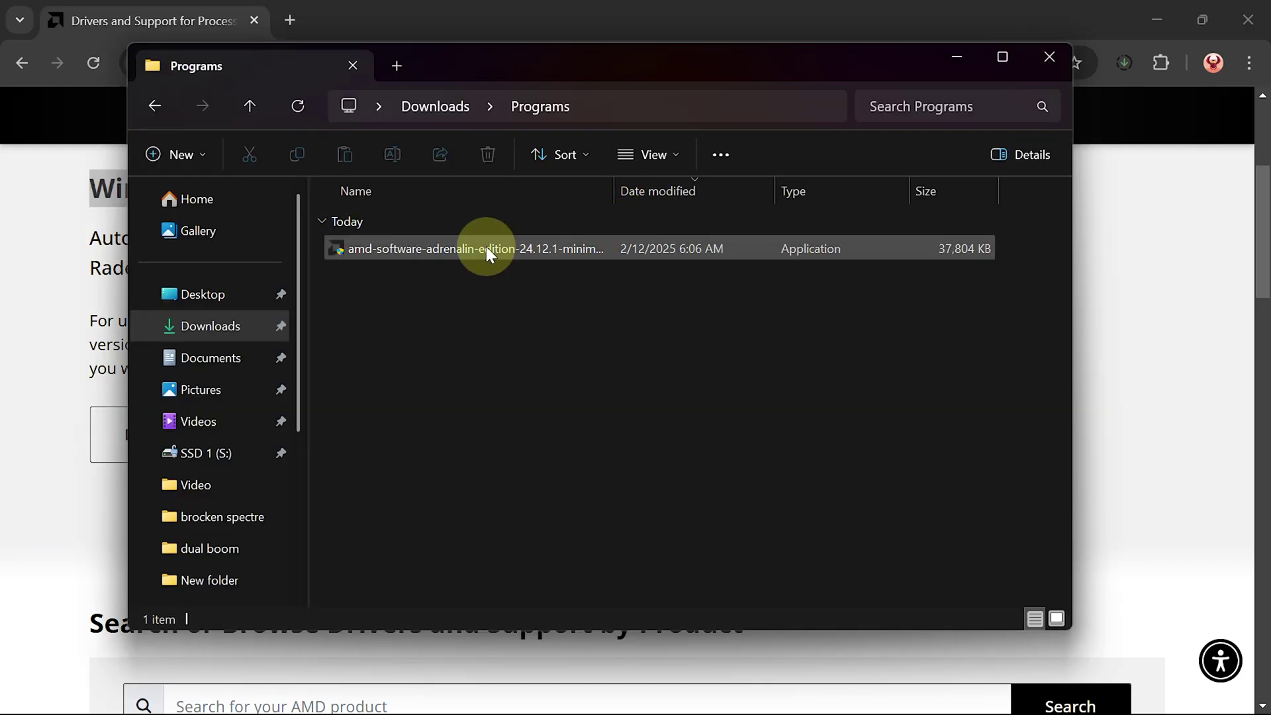
Run the downloaded AMD installer and close Chrome while the compatibility check completes
left_click(348, 250)
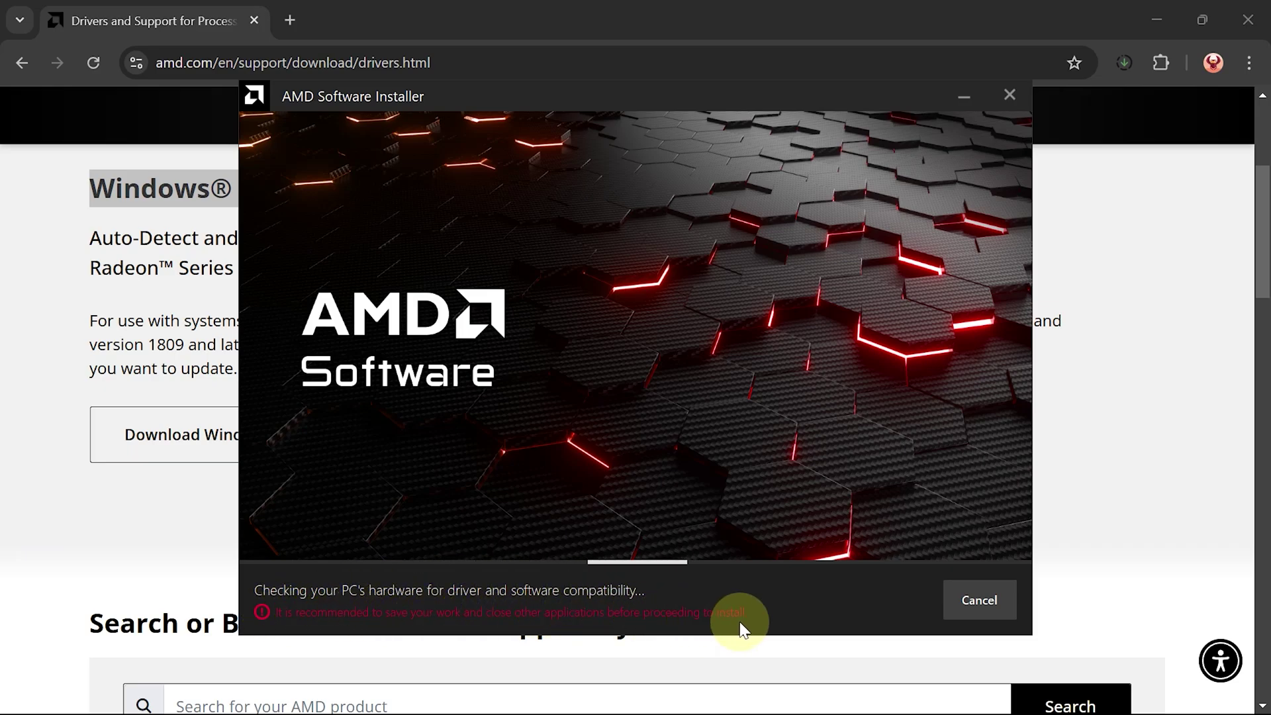
left_click(1245, 11)
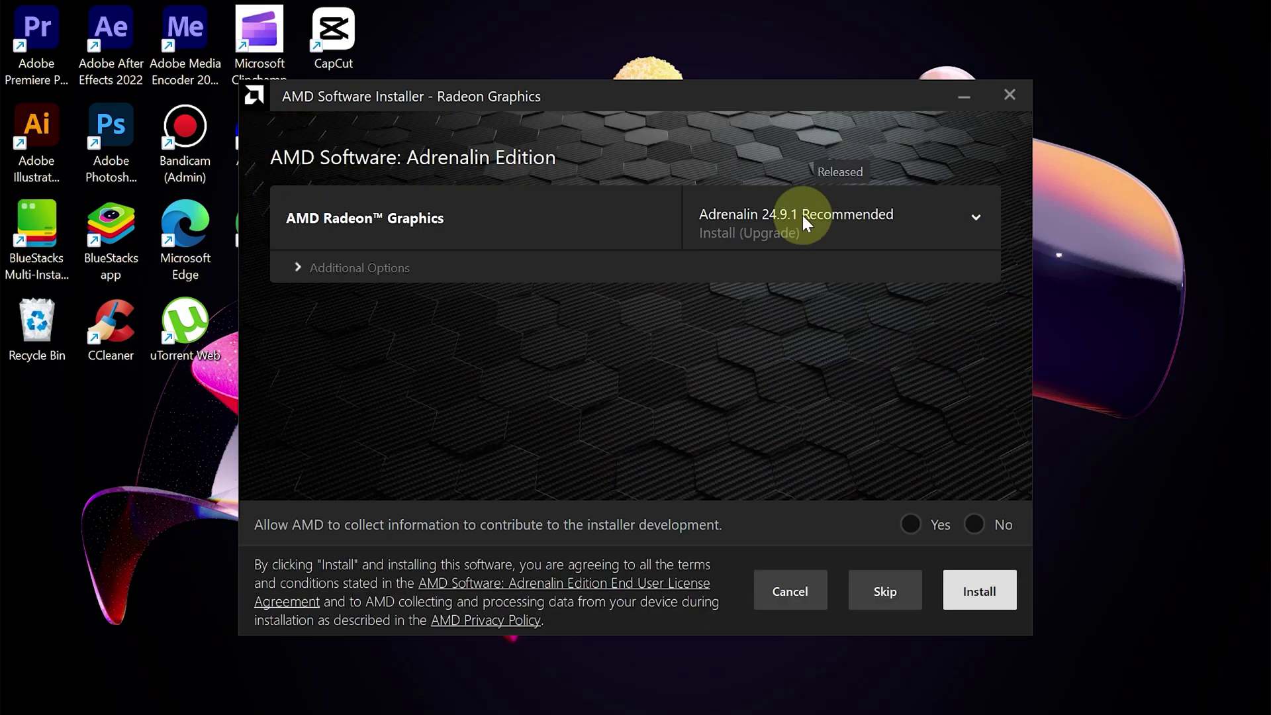
Install Adrenalin 24.9.1 Recommended with installer data collection allowed
left_click(802, 216)
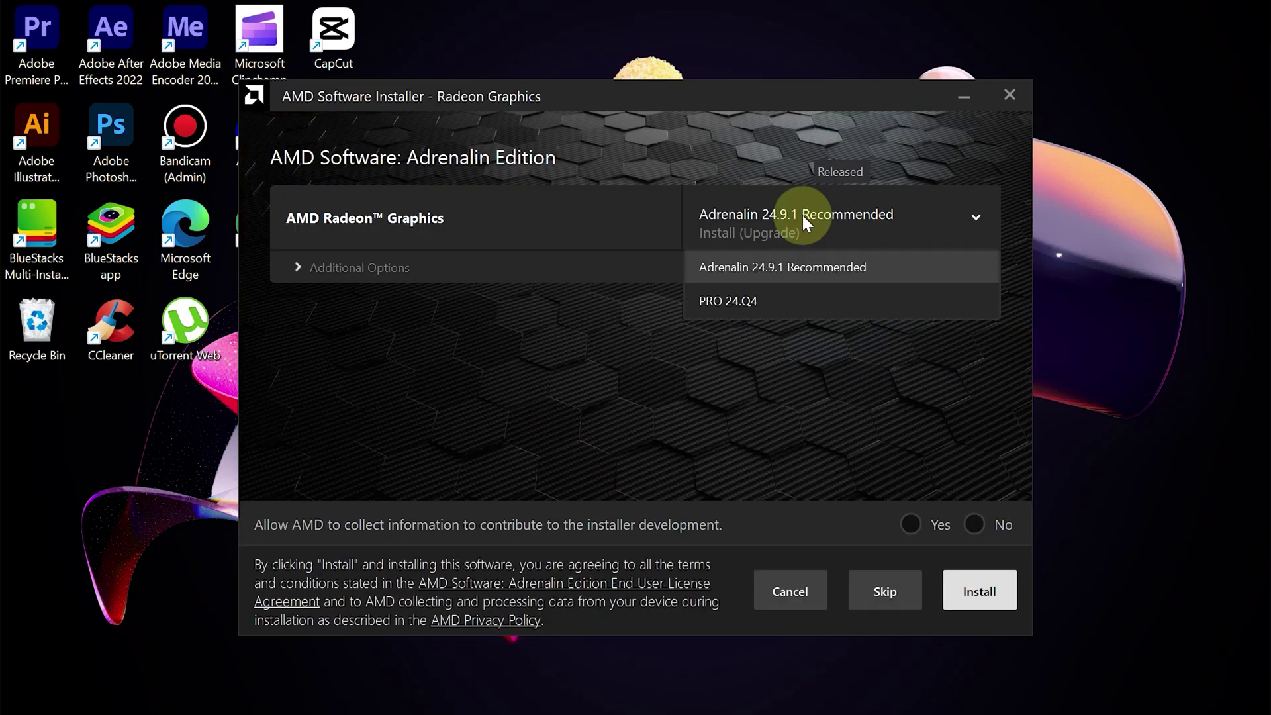
left_click(807, 262)
left_click(920, 524)
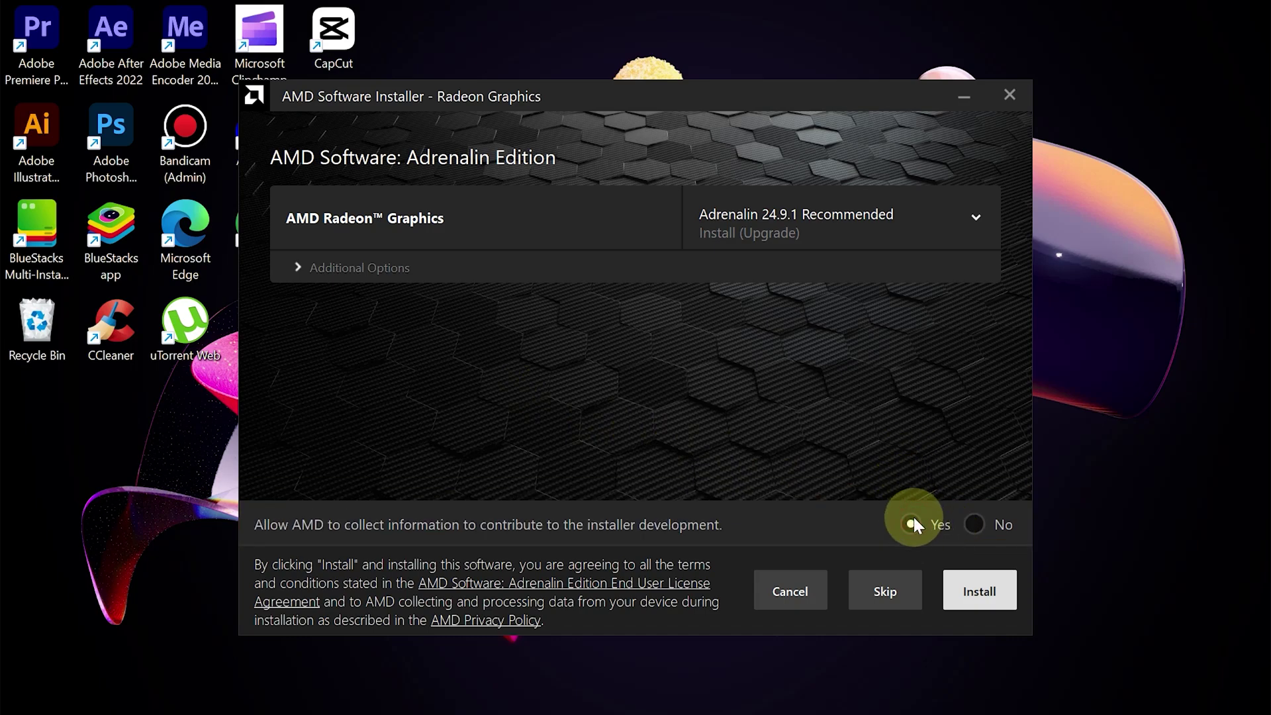
left_click(971, 602)
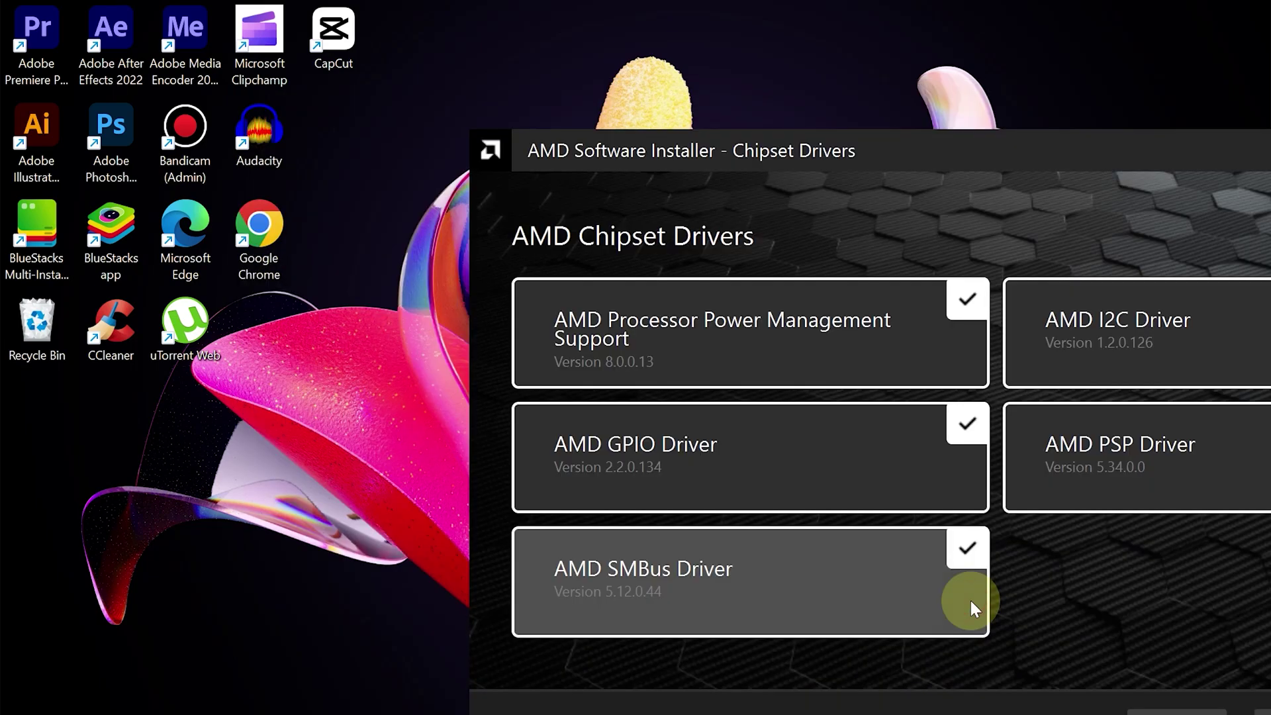
Reposition the installer window and install all five checked AMD chipset drivers
left_click_drag(840, 147, 481, 123)
mouse_move(608, 335)
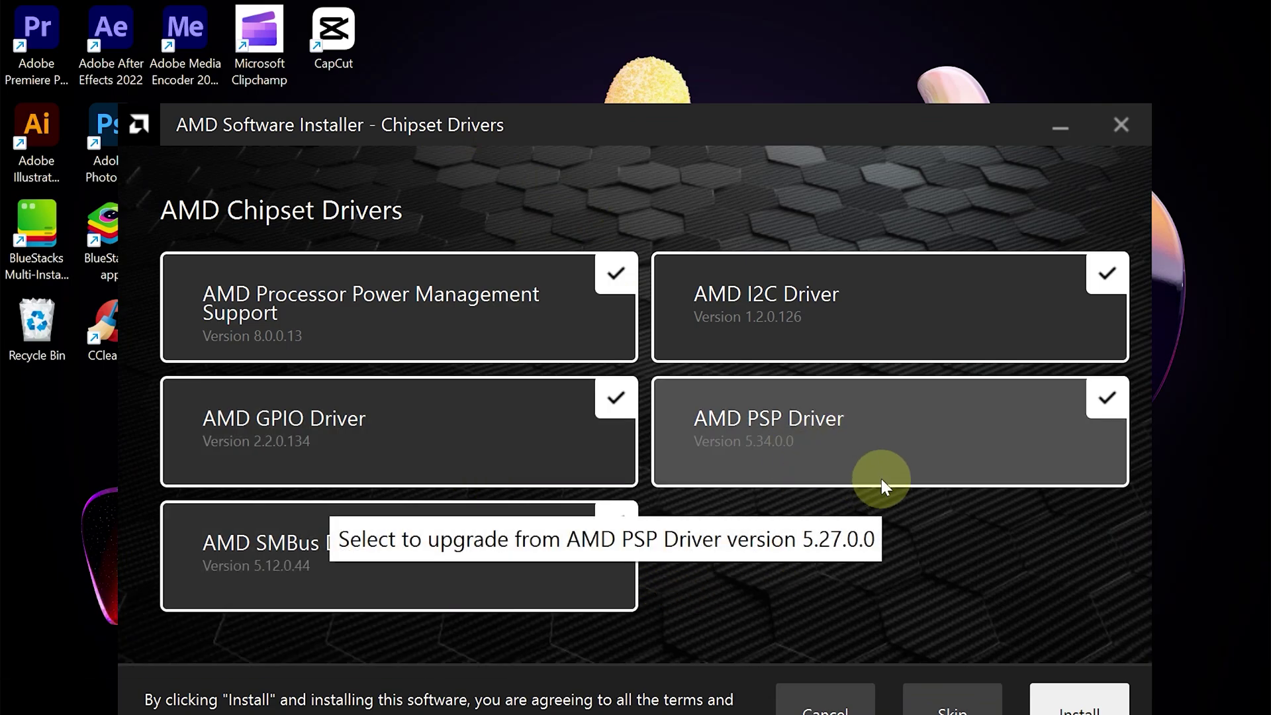
left_click_drag(700, 135, 674, 37)
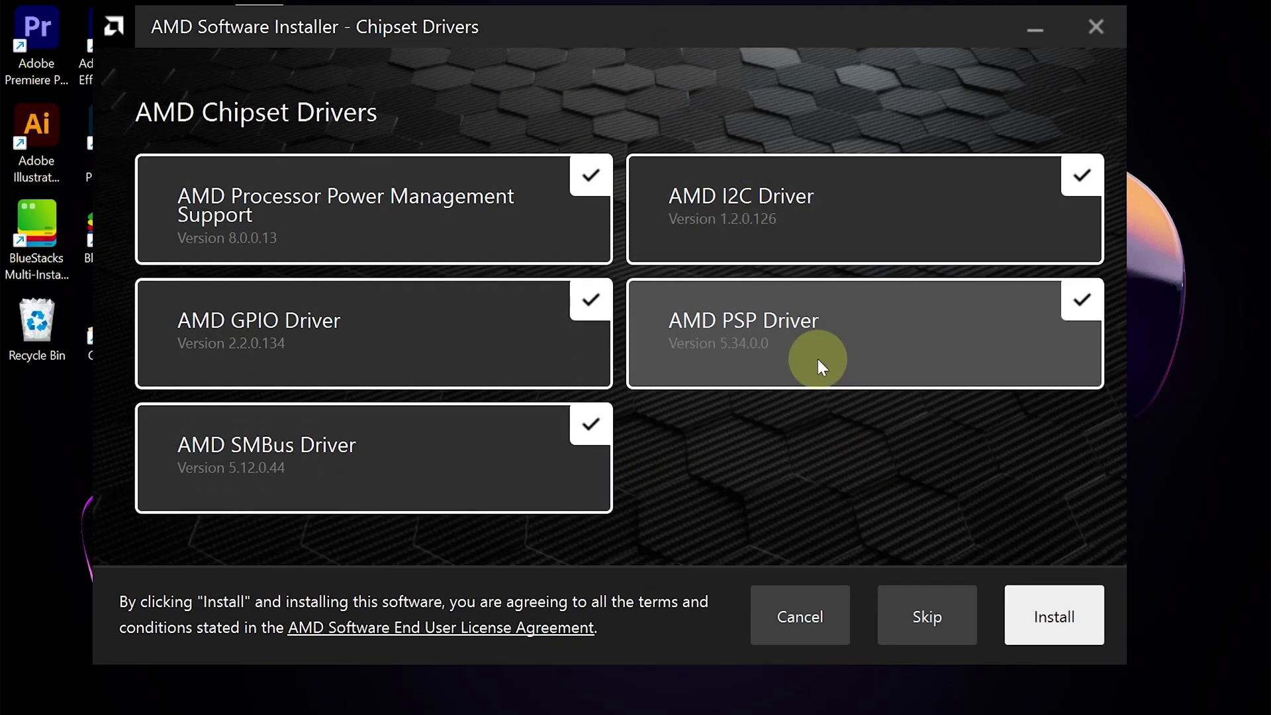
left_click(1039, 618)
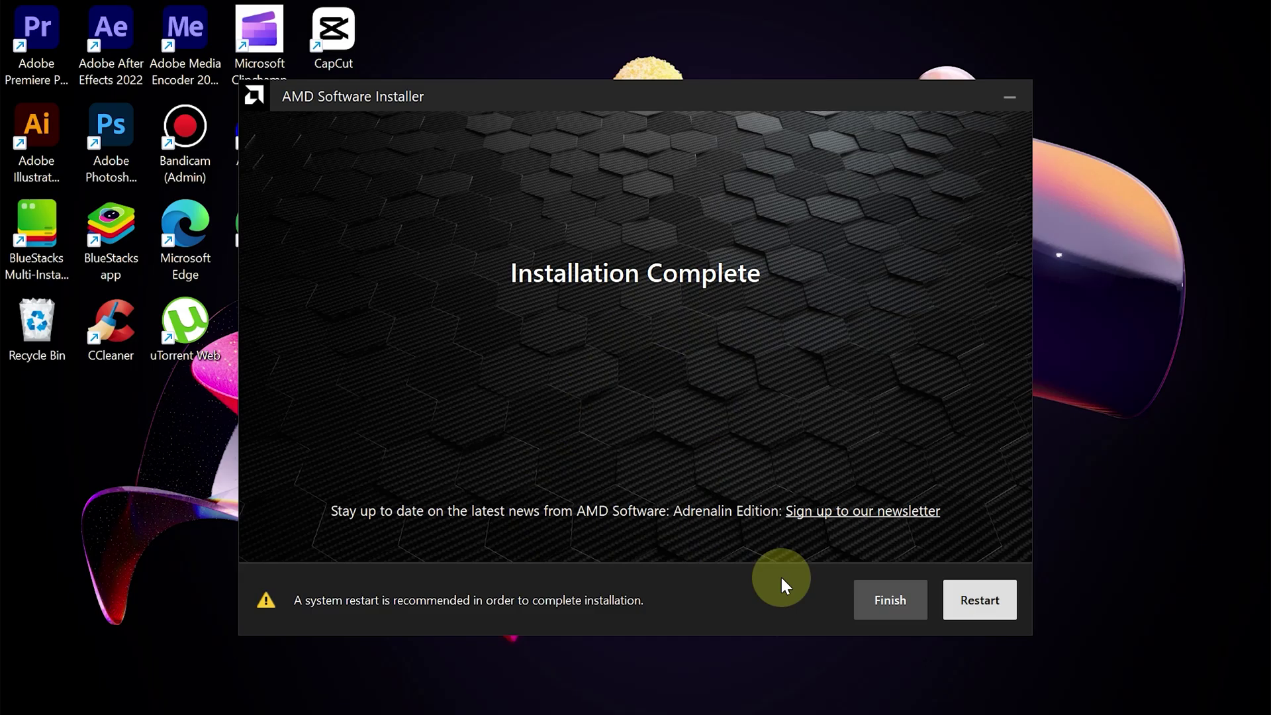
Restart, relaunch AMD Software, start Quick Setup and skip the graphics profile to reach Home
left_click(978, 600)
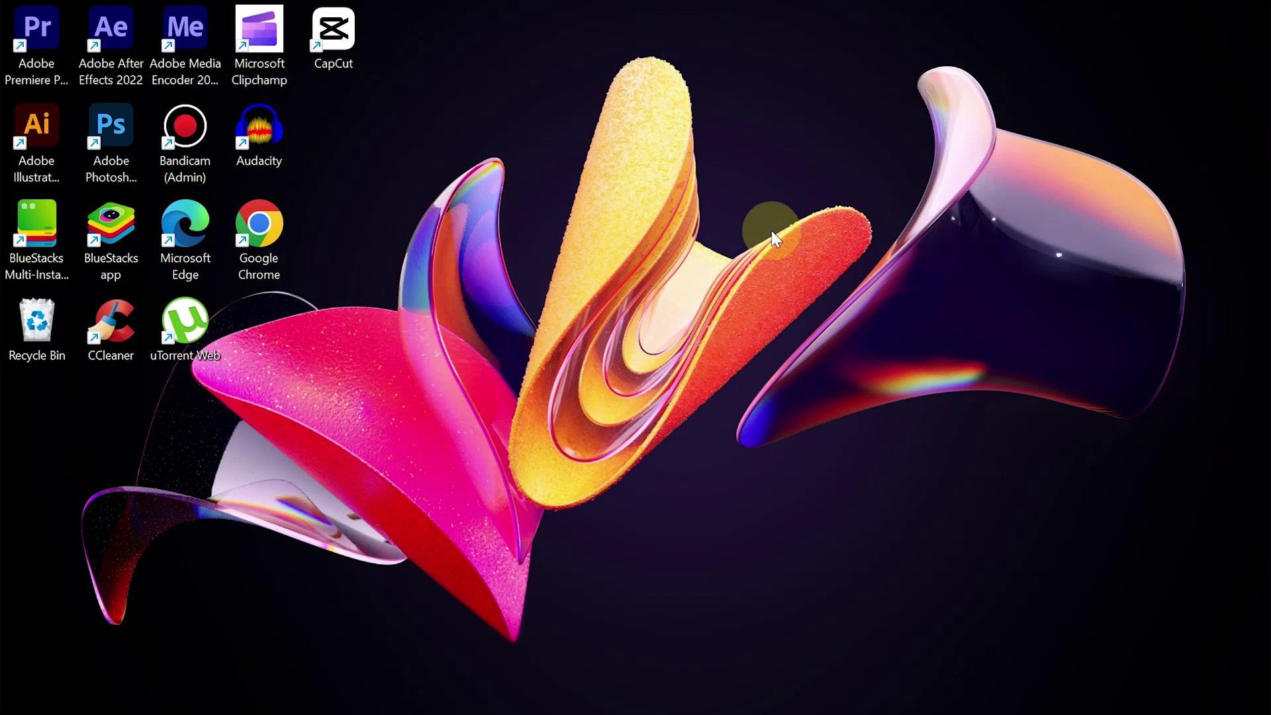
right_click(609, 389)
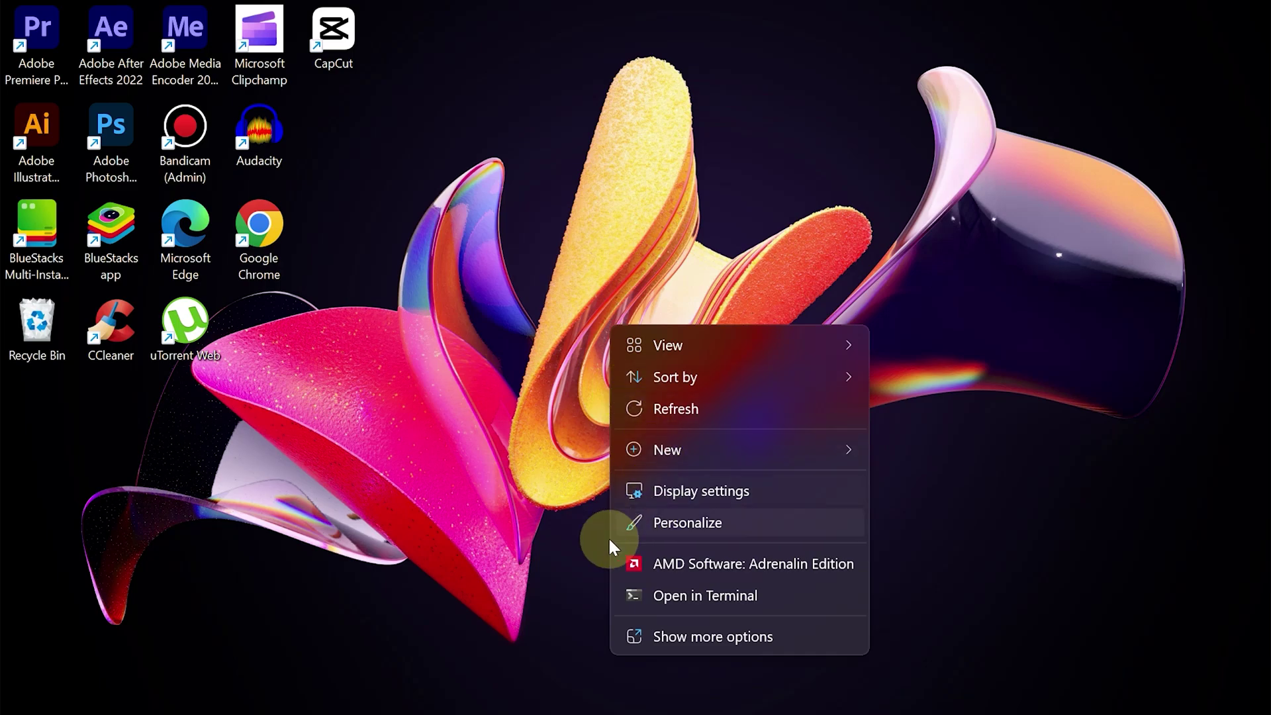
left_click(766, 563)
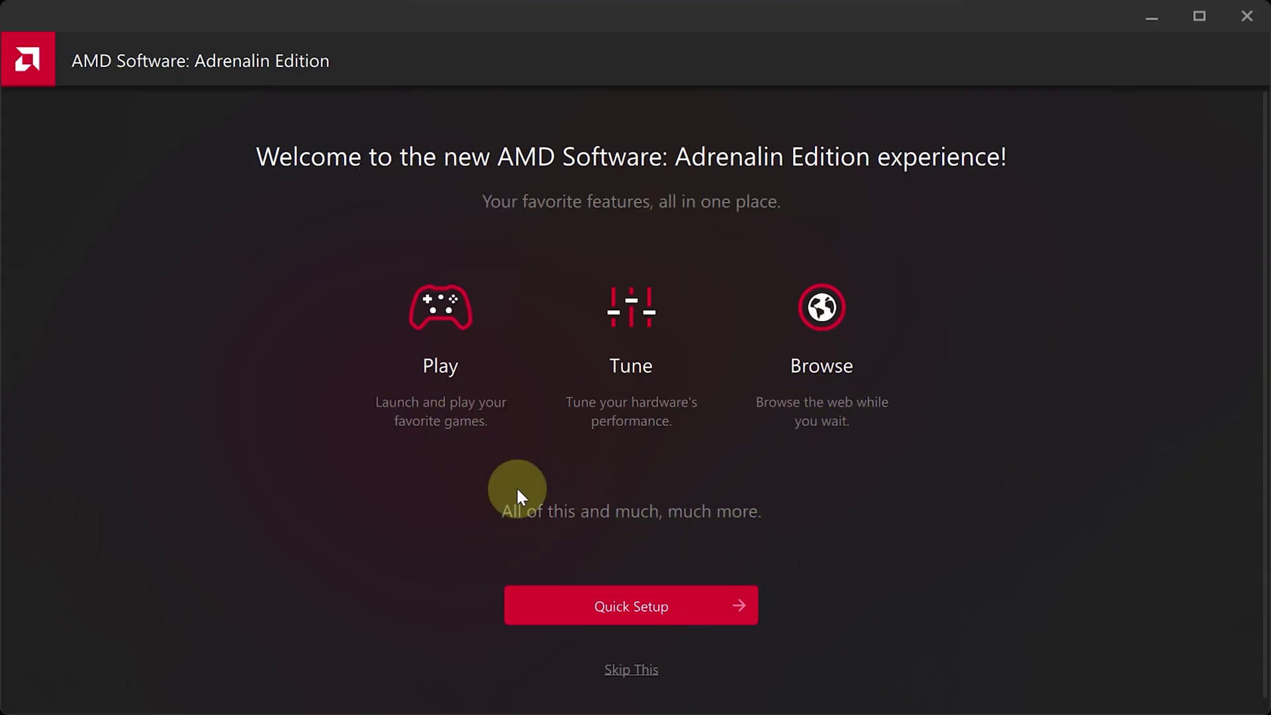
left_click(628, 599)
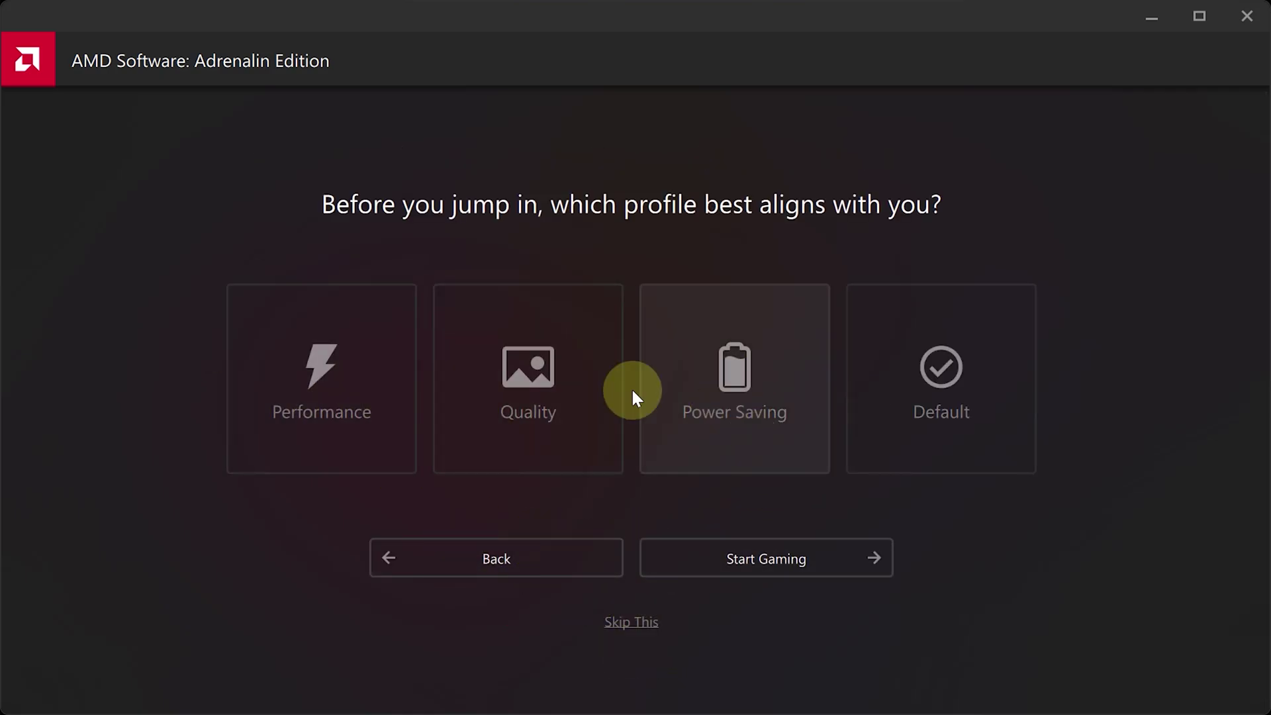
left_click(643, 616)
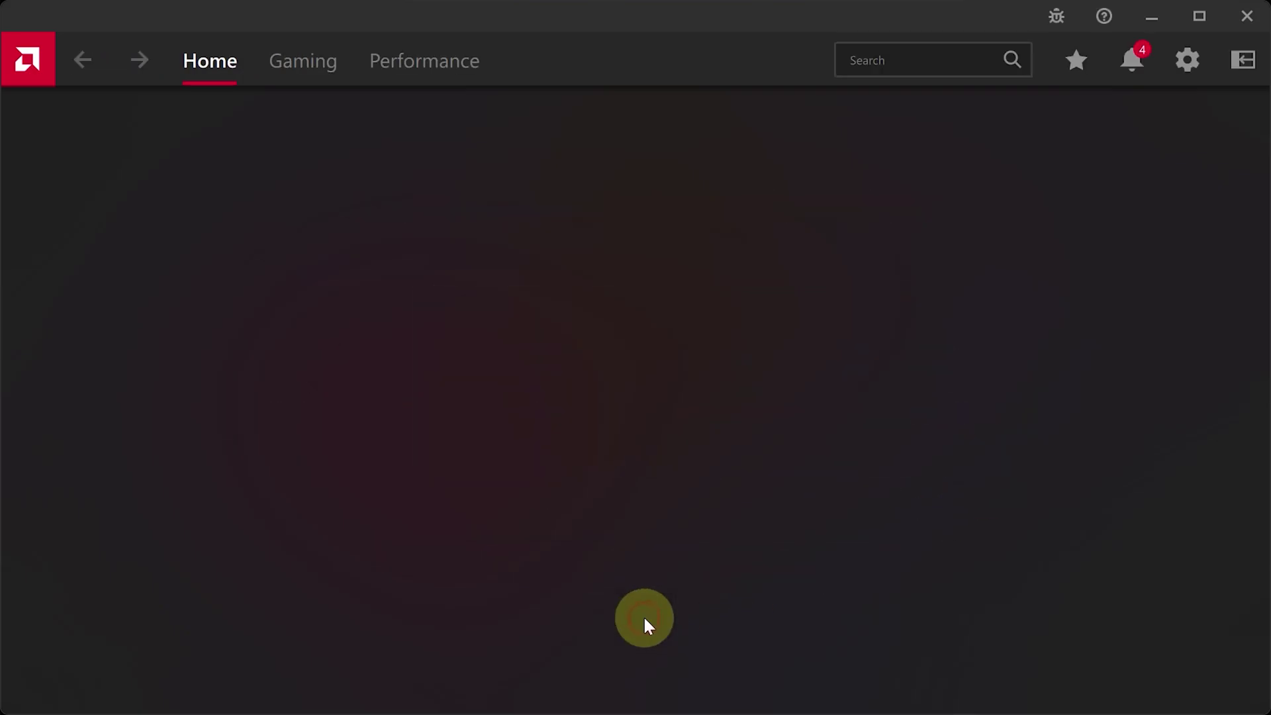